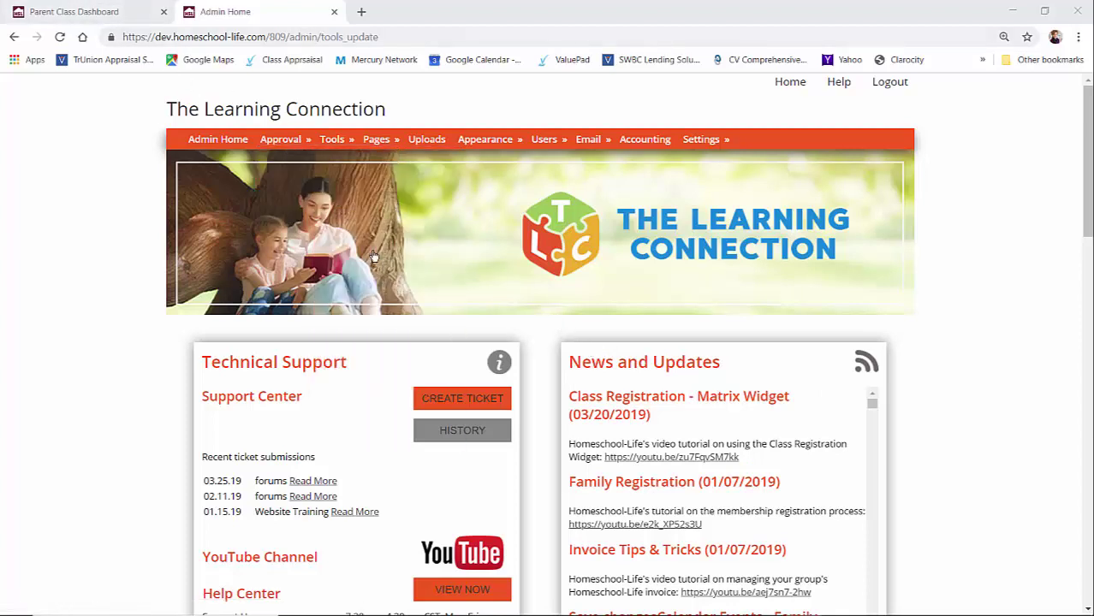
Open the Classroom Dashboard Designer from the site's admin area.
click(97, 16)
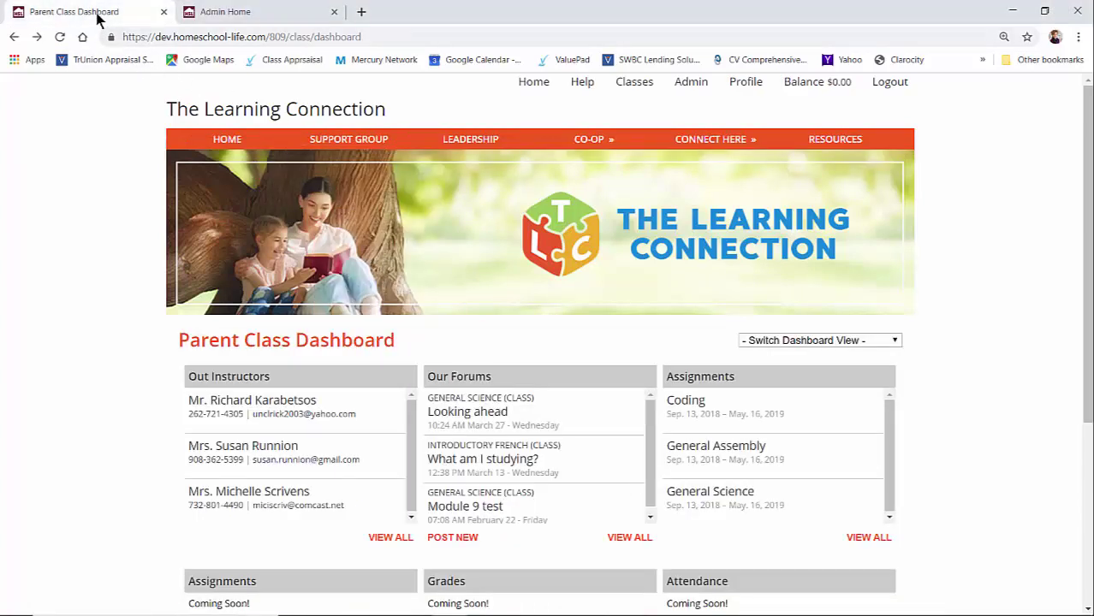
click(227, 19)
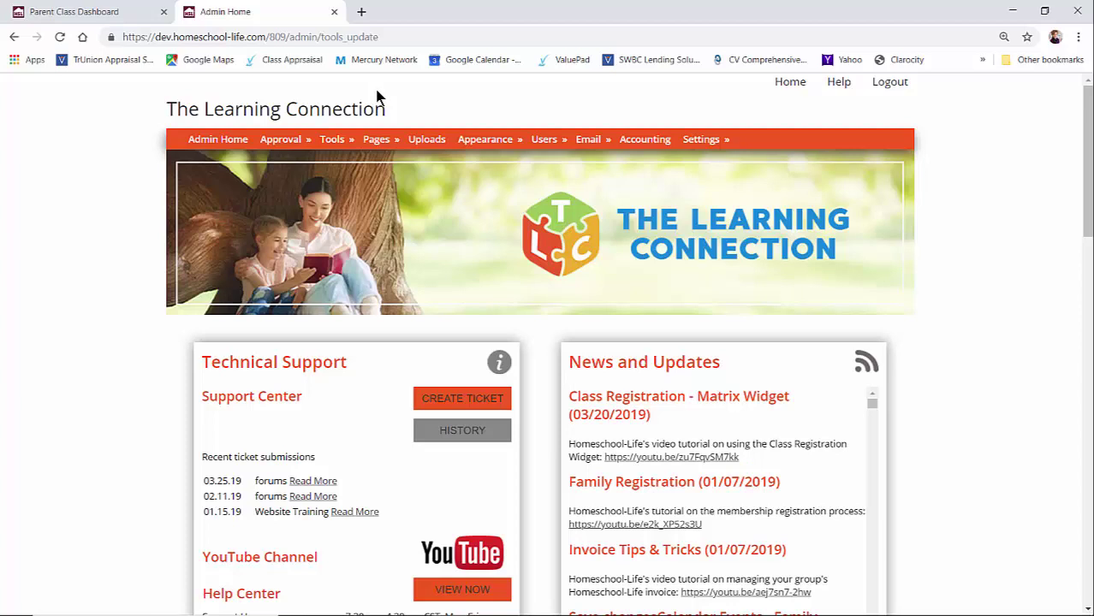
mouse_move(381, 144)
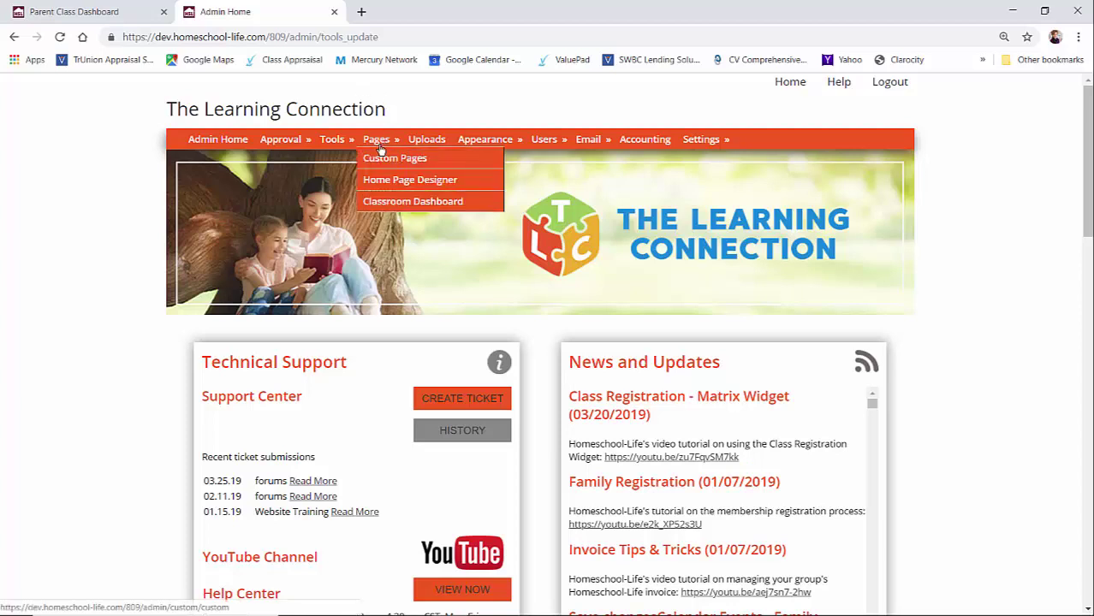
click(411, 202)
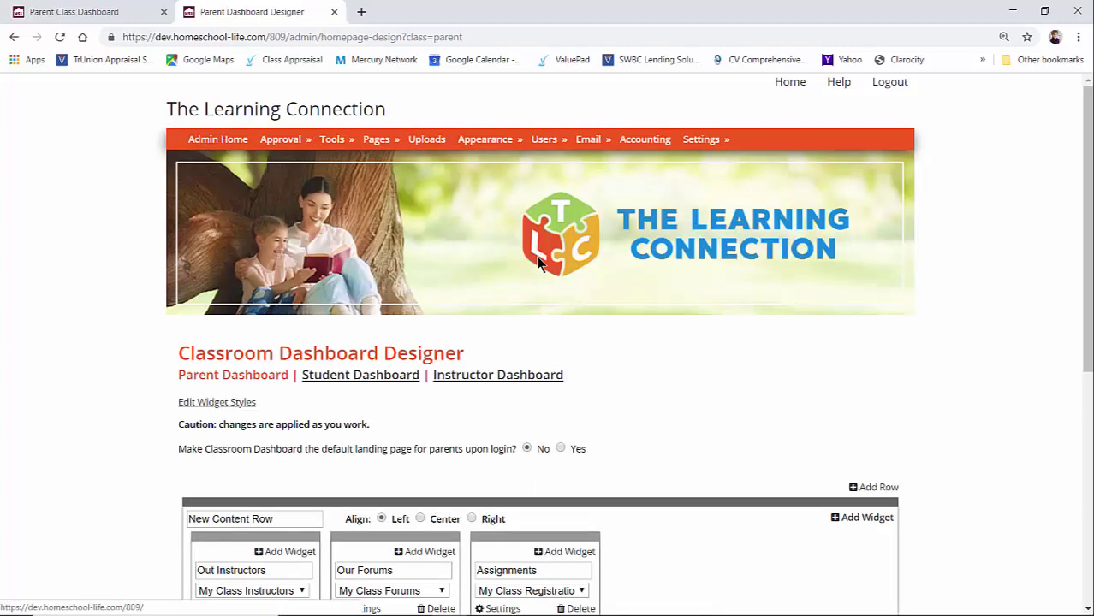
Review the content rows and widgets of the Parent, Student and Instructor dashboards in the designer.
scroll(804, 304, down, 2)
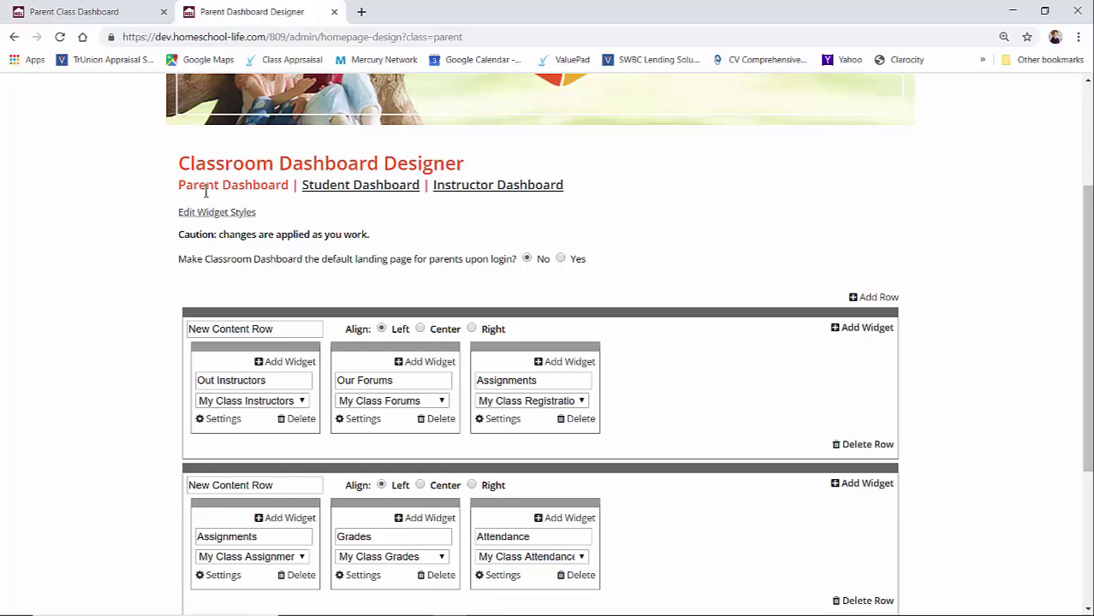
drag(176, 185, 277, 190)
click(310, 214)
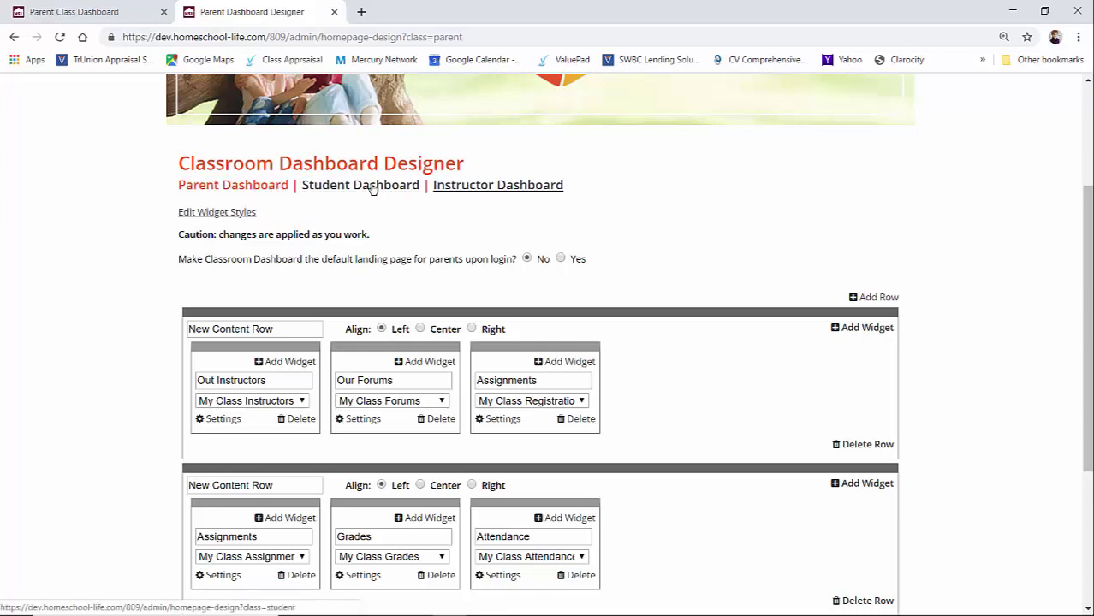
click(373, 187)
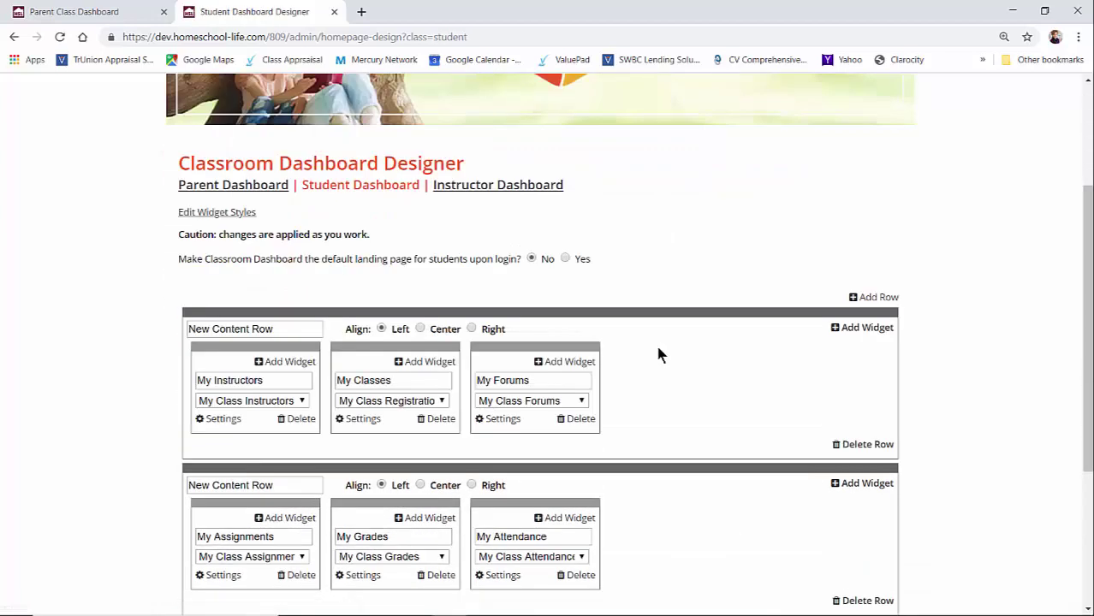
click(480, 186)
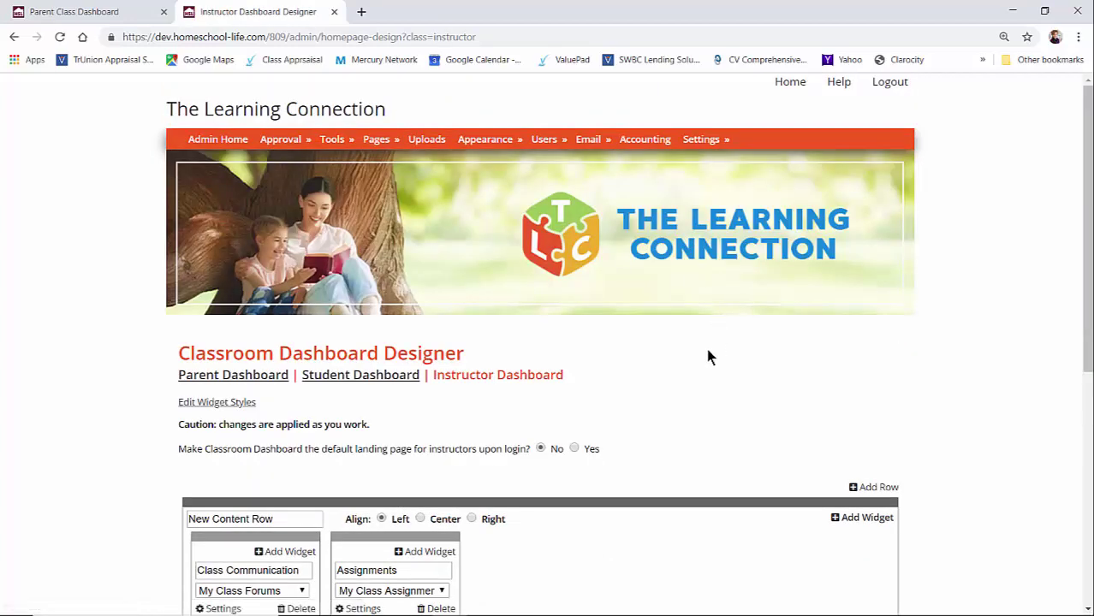
scroll(694, 379, down, 2)
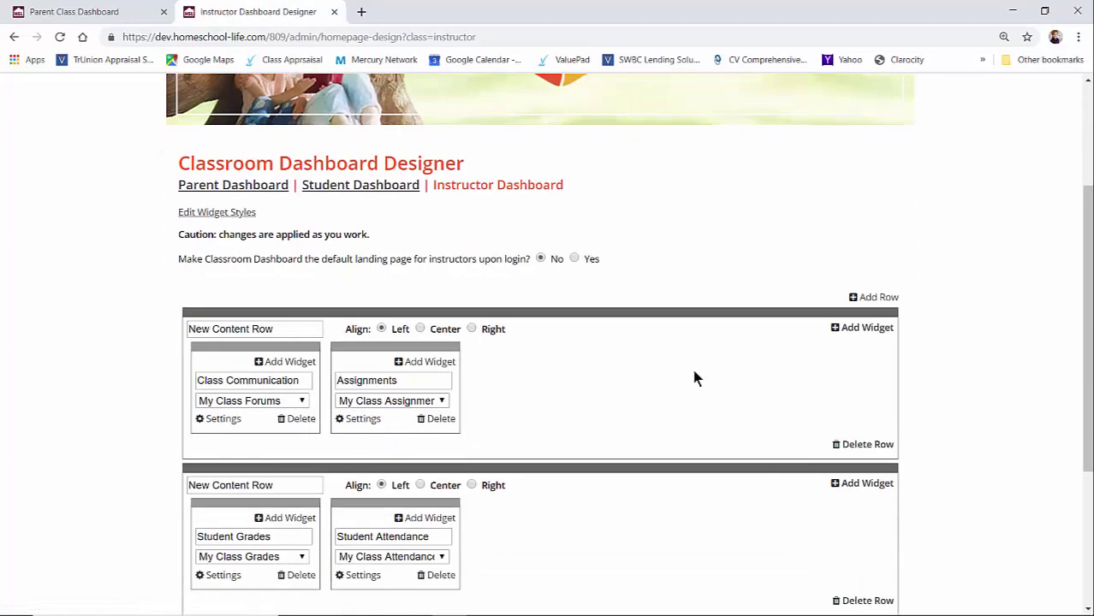
Add a new content row above the existing rows of the Student Dashboard and place a new widget in it.
click(349, 194)
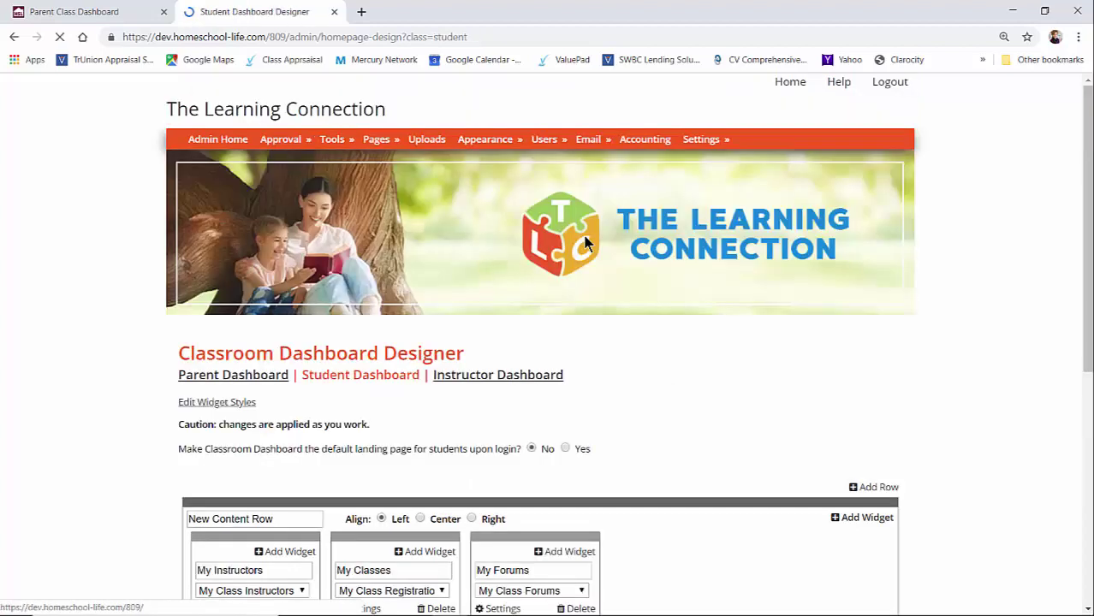
scroll(616, 321, down, 2)
scroll(619, 326, down, 2)
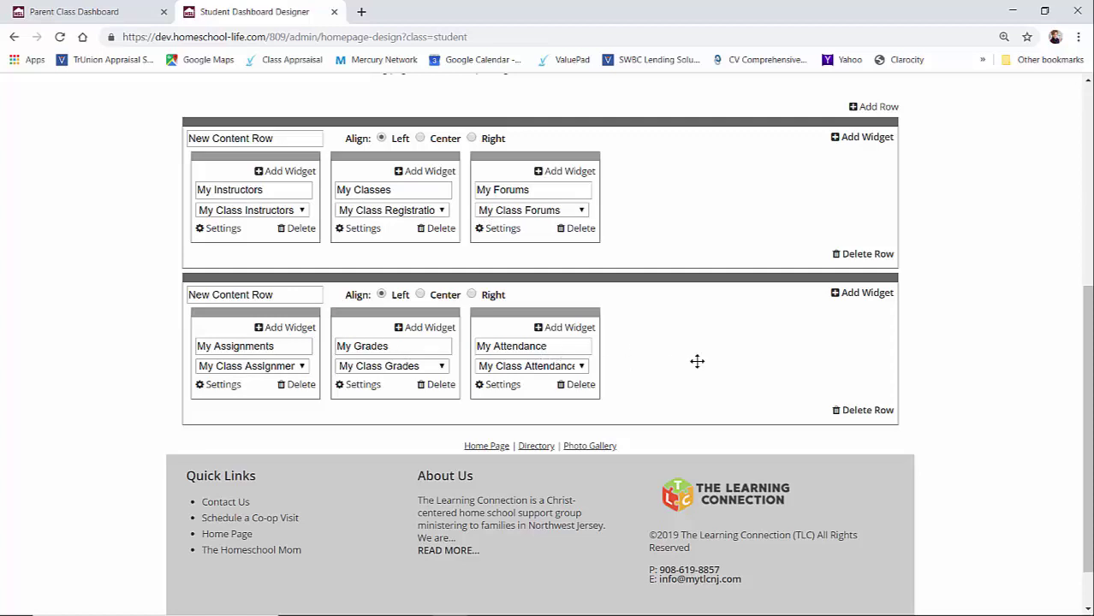
click(872, 116)
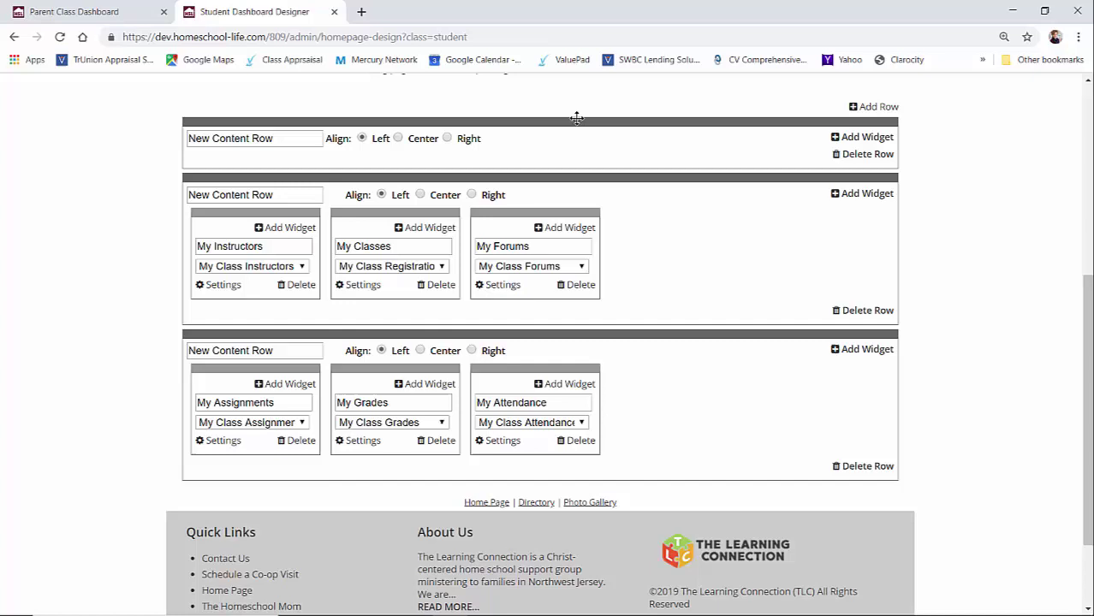
click(865, 138)
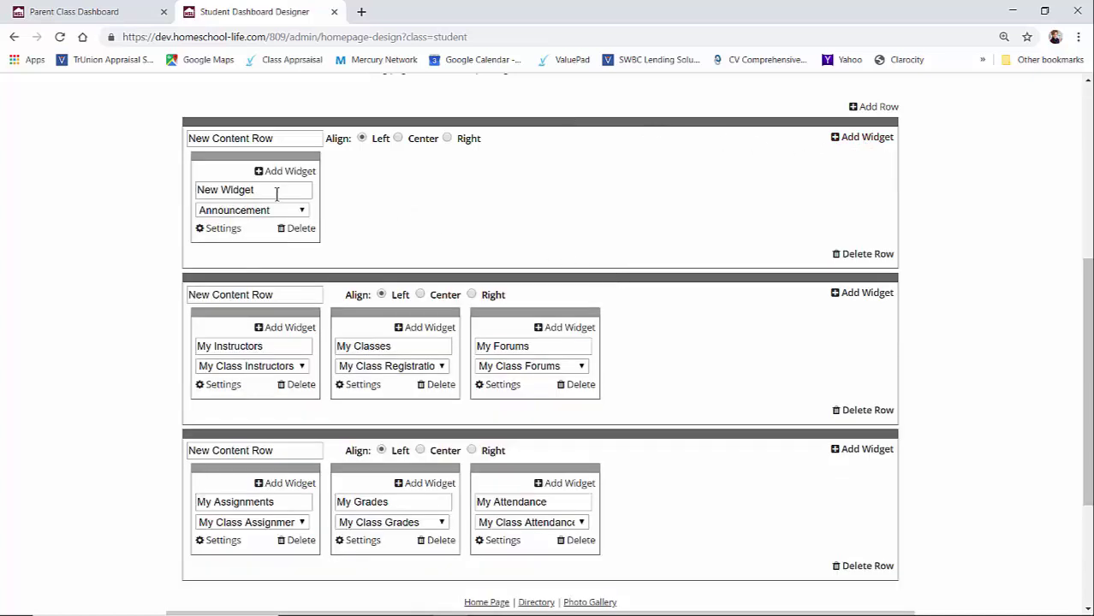
Name the new widget Calendar and set its type to Calendar.
drag(277, 193, 177, 194)
text(Calendar)
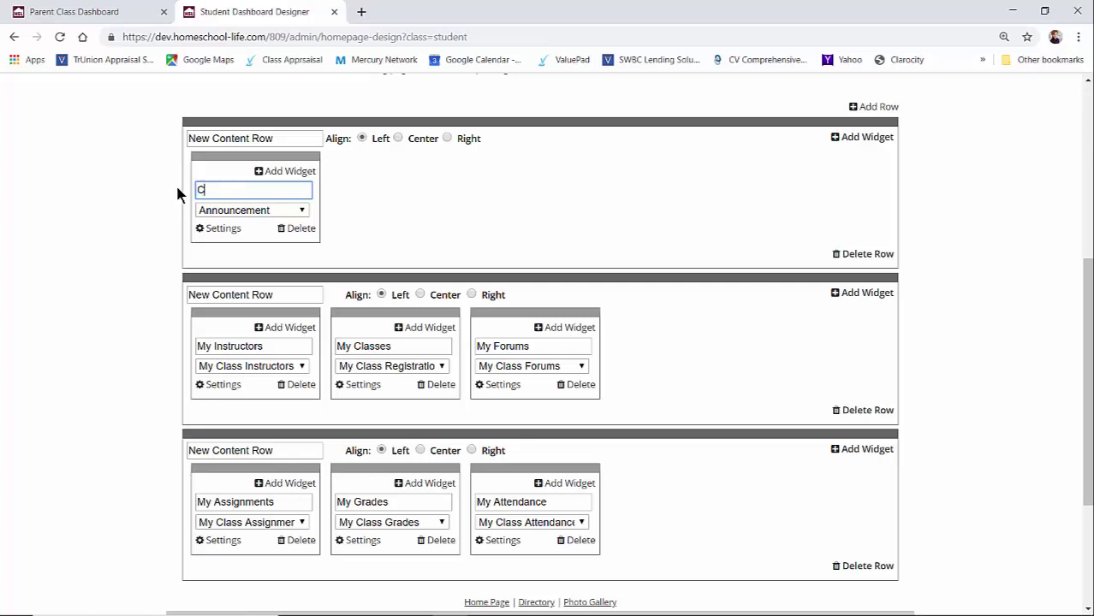
click(224, 212)
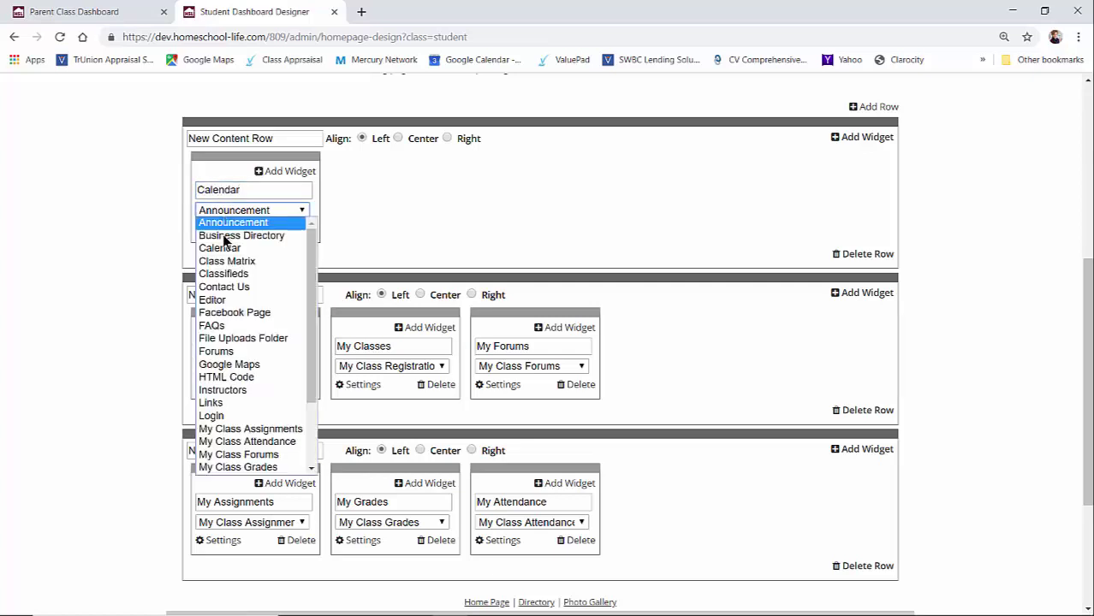
click(221, 248)
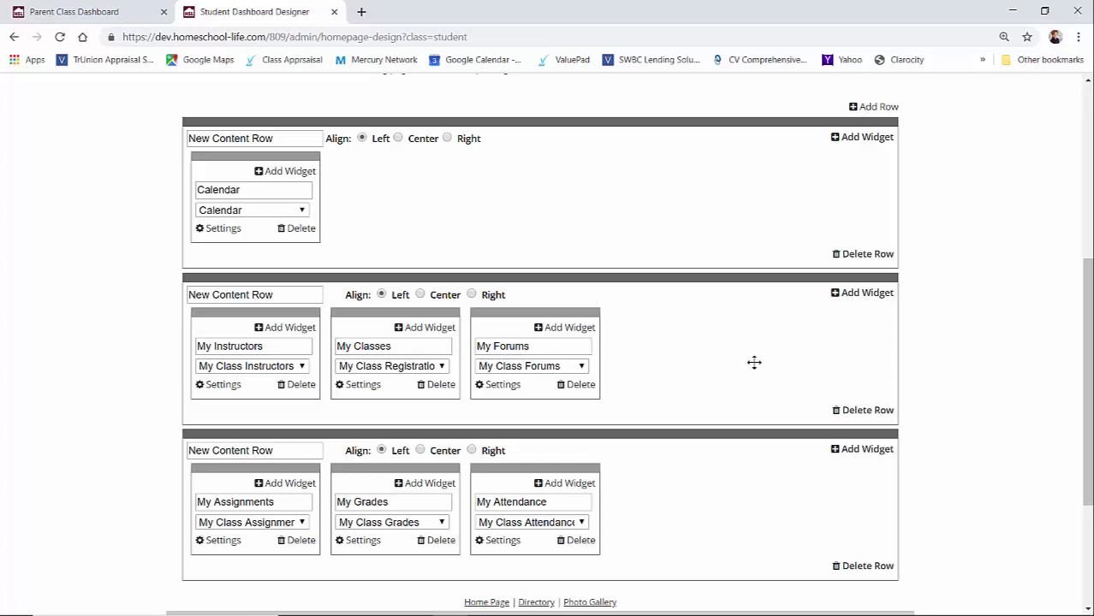
Examine the full list of widget types available for the My Instructors widget without changing its type.
scroll(754, 362, down, 2)
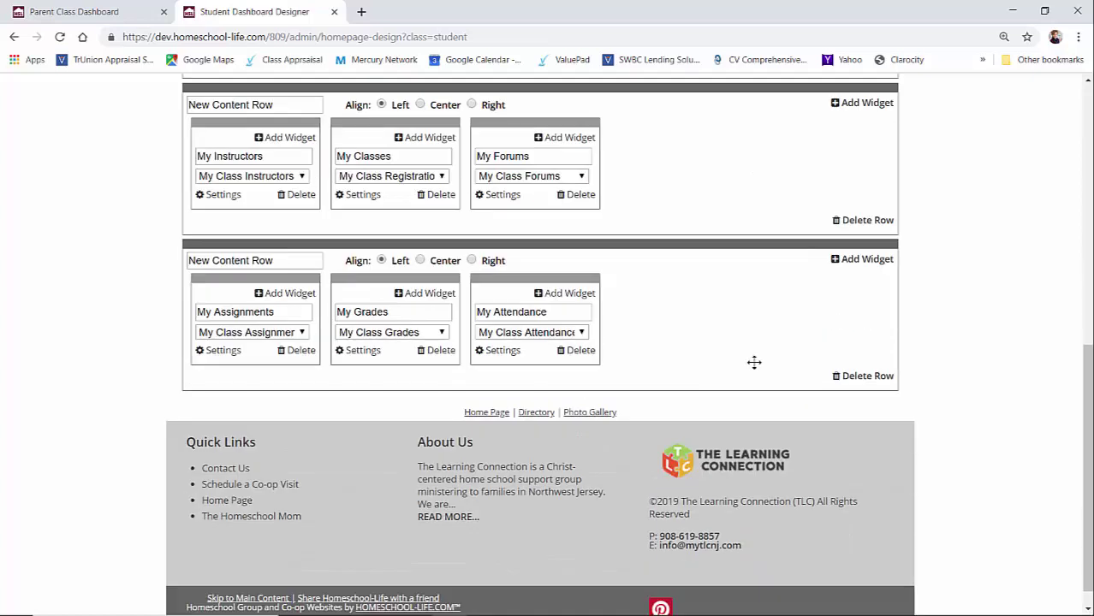
click(301, 177)
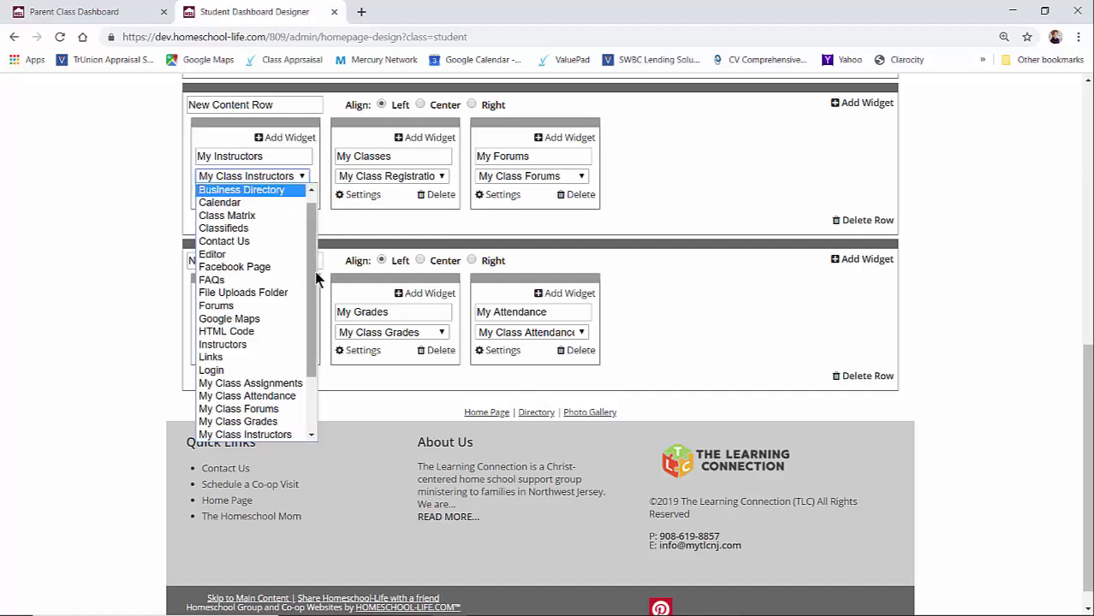
scroll(314, 203, up, 1)
click(302, 177)
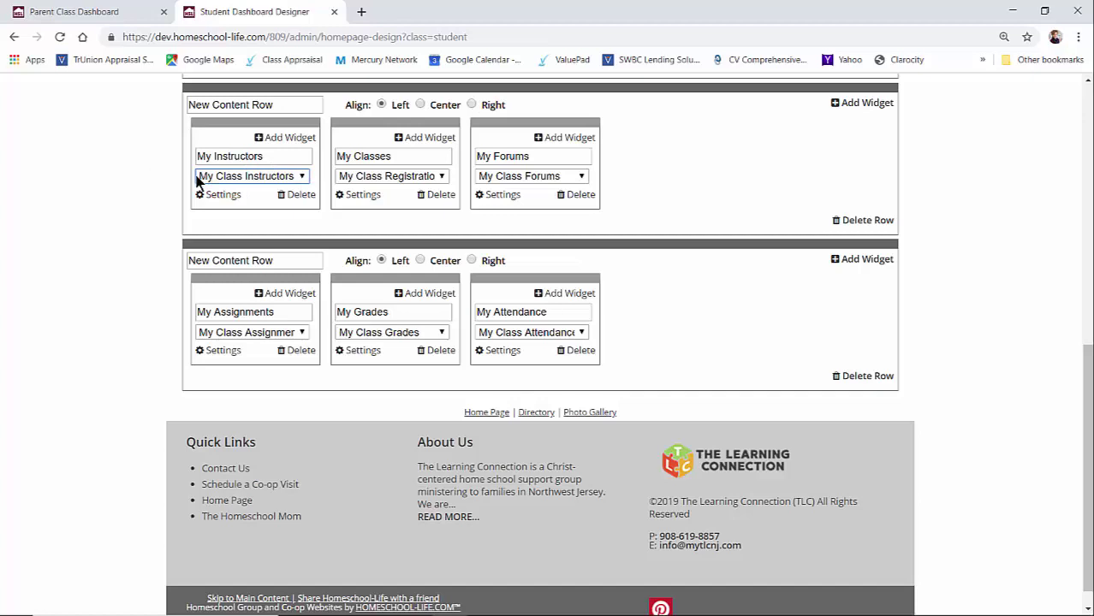
click(303, 178)
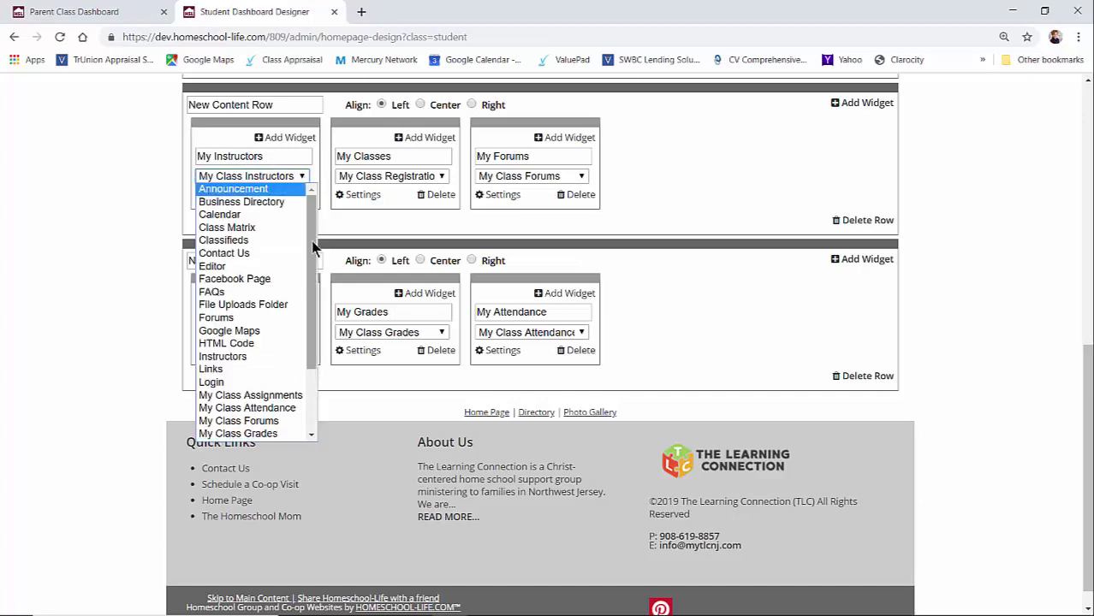
scroll(312, 264, down, 1)
drag(313, 264, 312, 324)
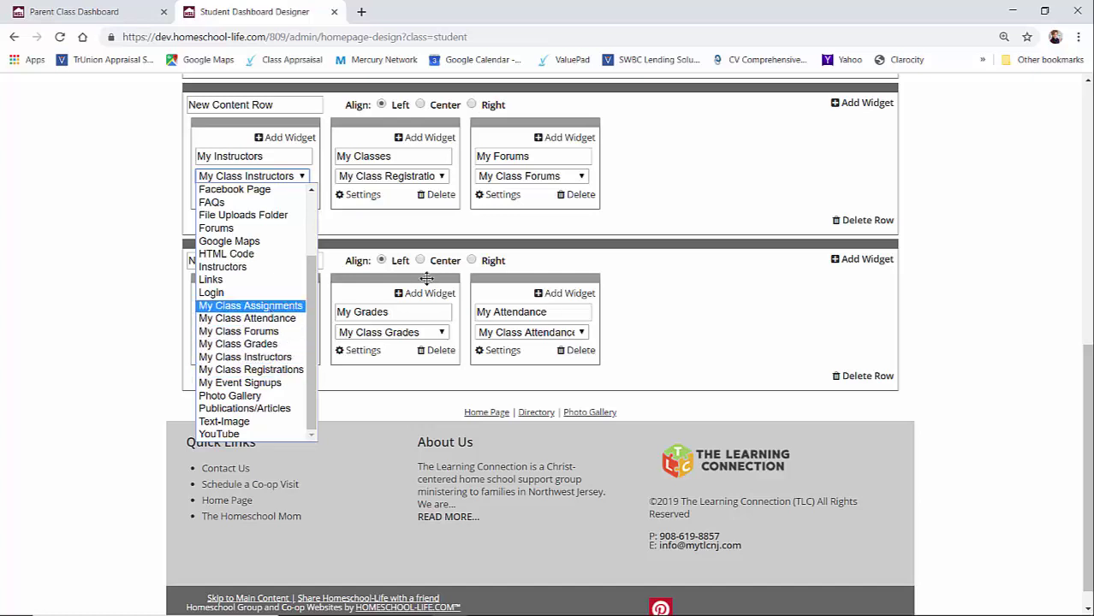
click(703, 214)
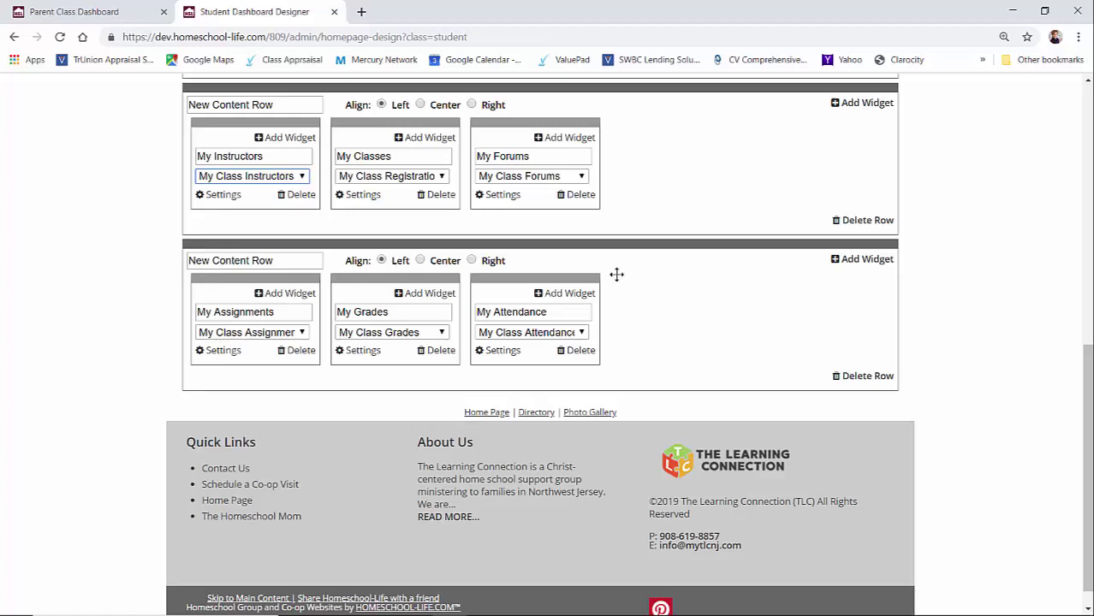
Examine the Instructor Dashboard's forum, assignment, grade and attendance widgets in the designer.
scroll(599, 286, up, 2)
scroll(599, 287, up, 2)
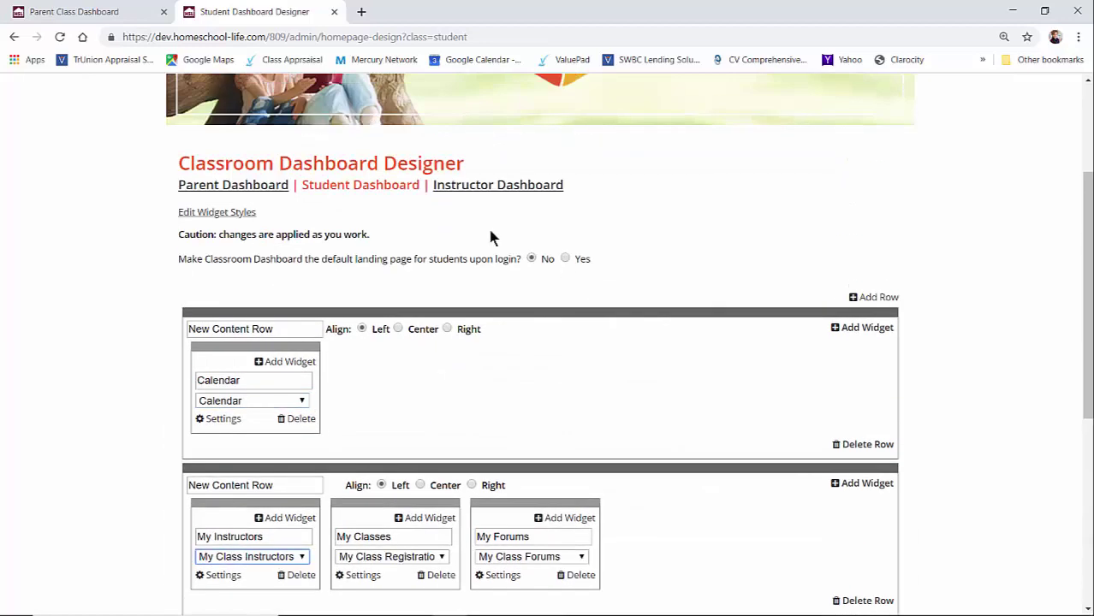
click(485, 185)
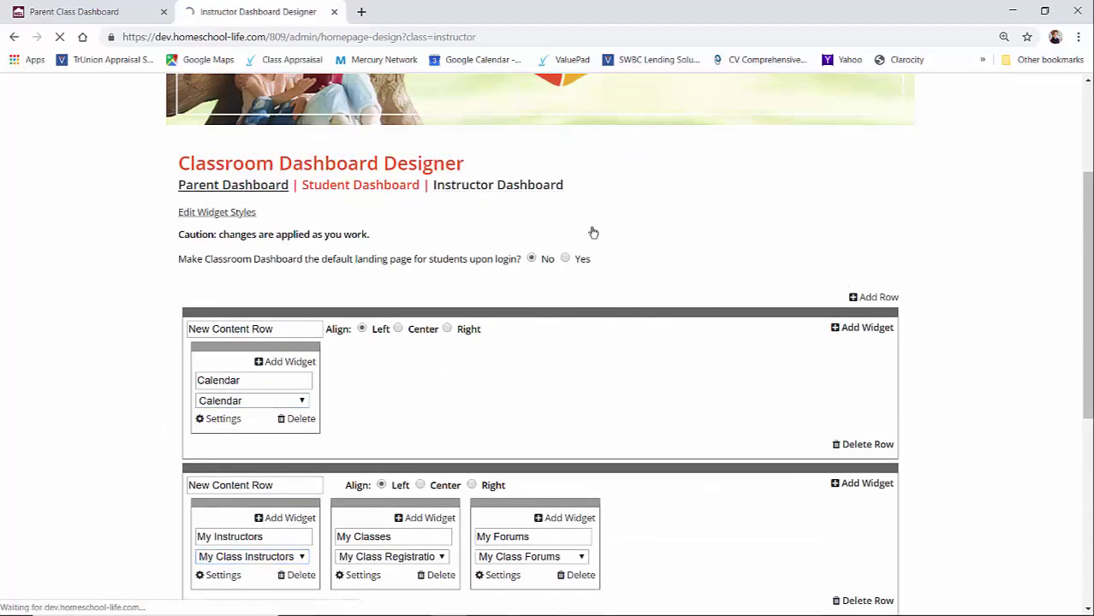
scroll(741, 294, down, 2)
scroll(744, 299, down, 2)
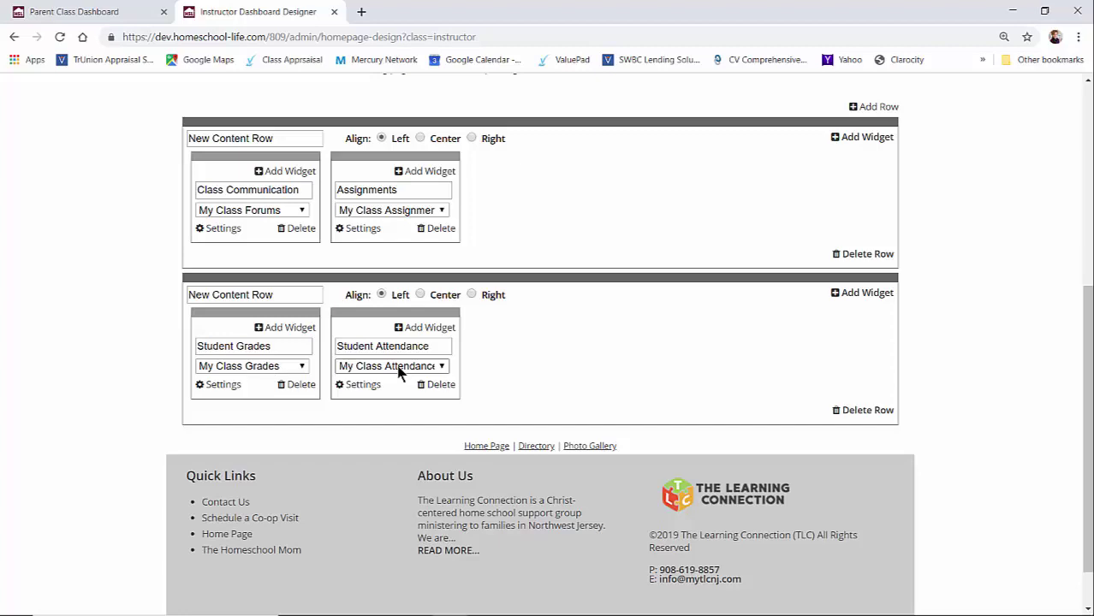
On the Parent Dashboard, retitle the class instructors widget Our Instructors and the class registrations widget Our Class Registration.
scroll(403, 369, up, 2)
click(217, 186)
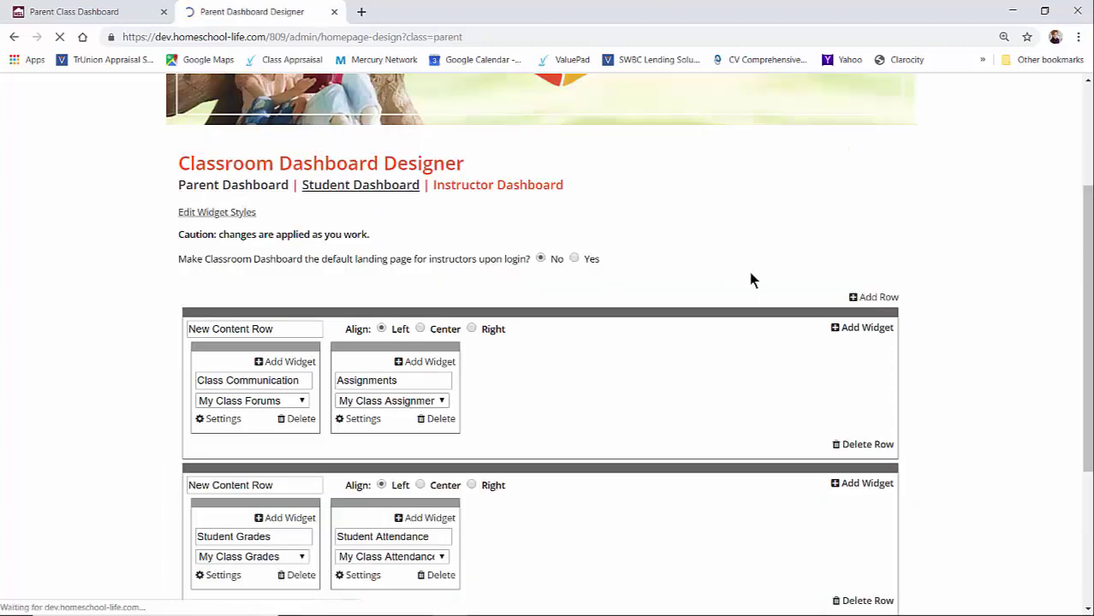
scroll(775, 309, down, 5)
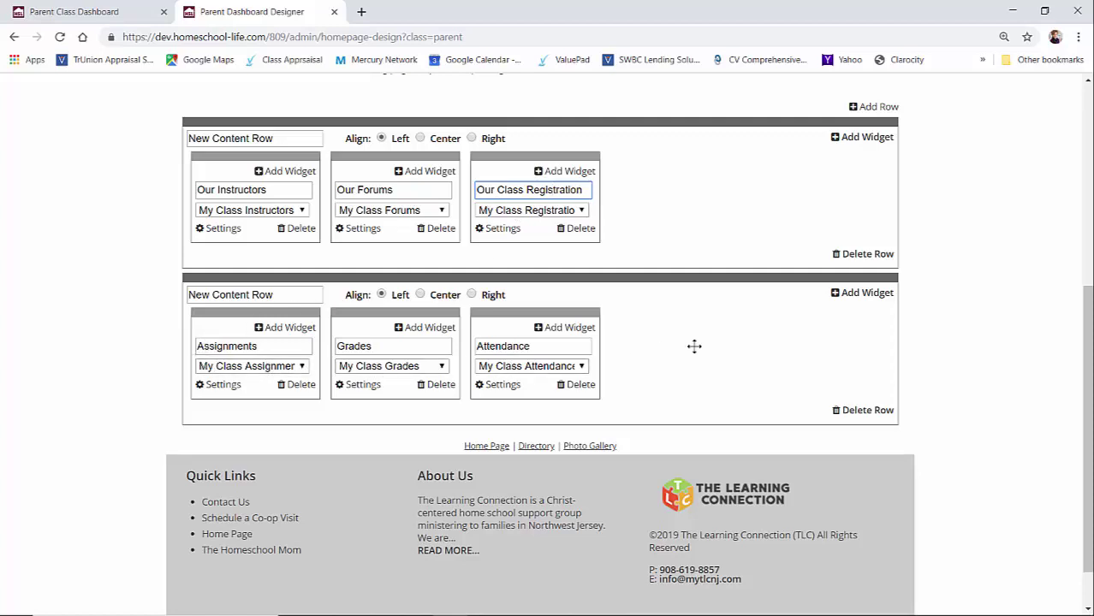
scroll(694, 346, up, 2)
scroll(693, 344, up, 2)
scroll(693, 344, down, 2)
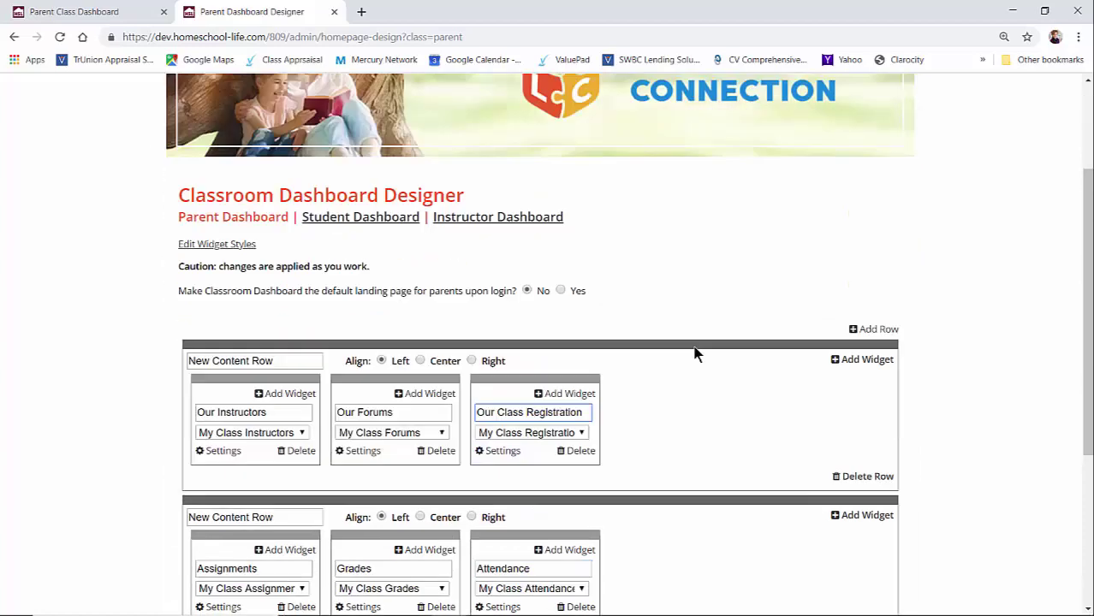
scroll(694, 354, down, 1)
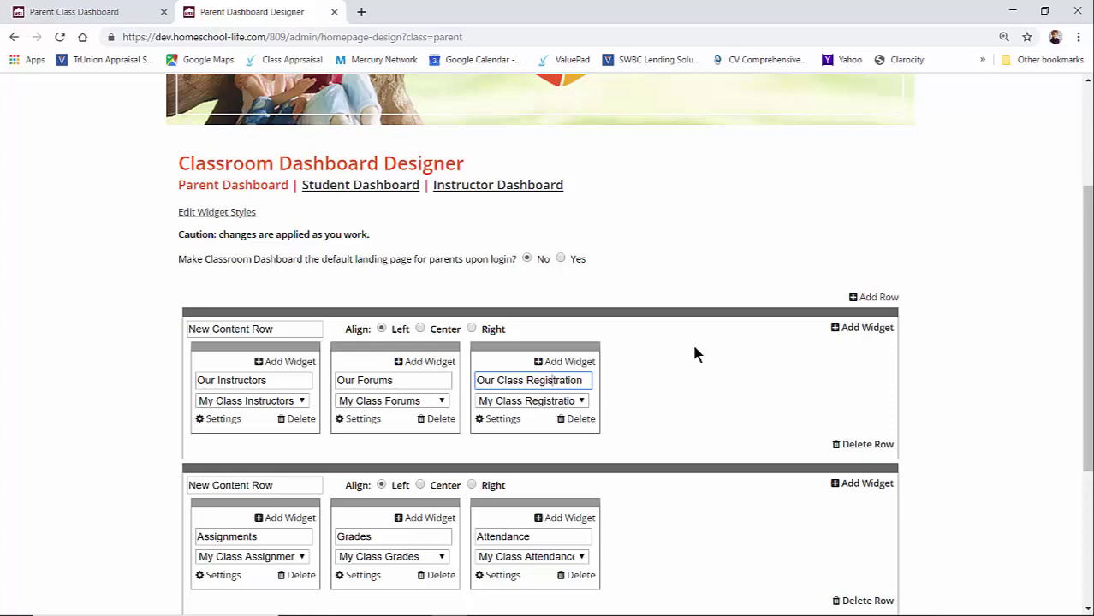
Switch the live class dashboard to the Instructor View and look through its widgets.
click(69, 16)
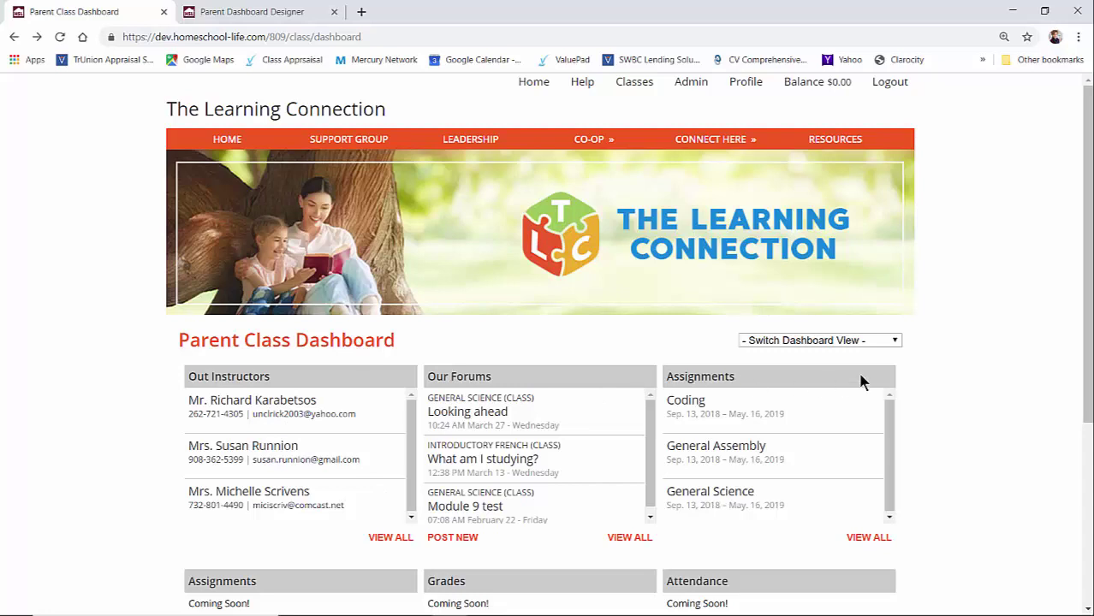
click(897, 340)
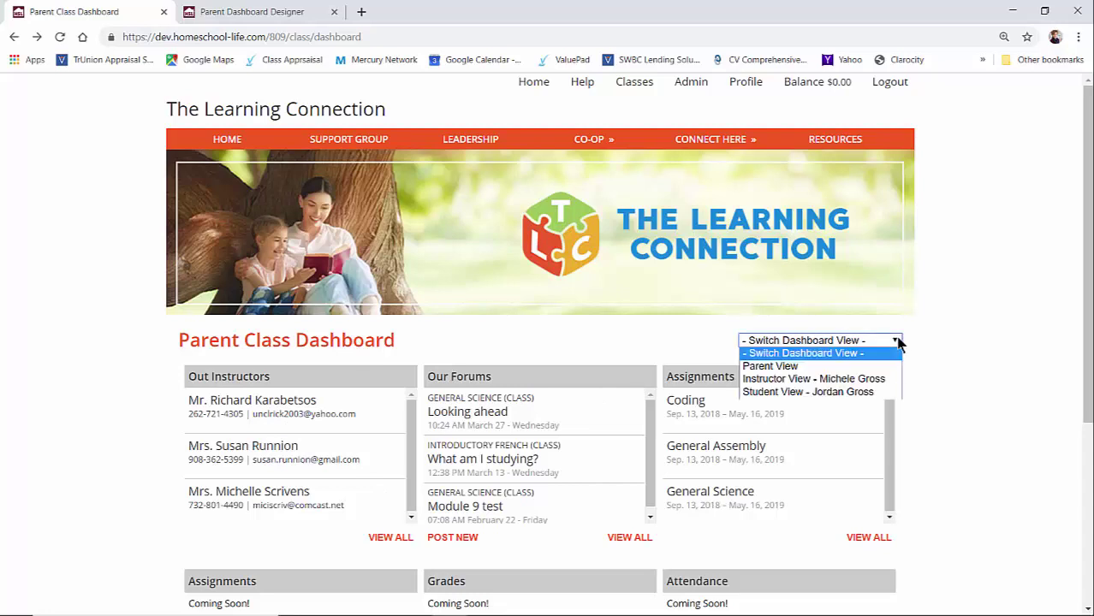
click(798, 379)
scroll(916, 368, down, 2)
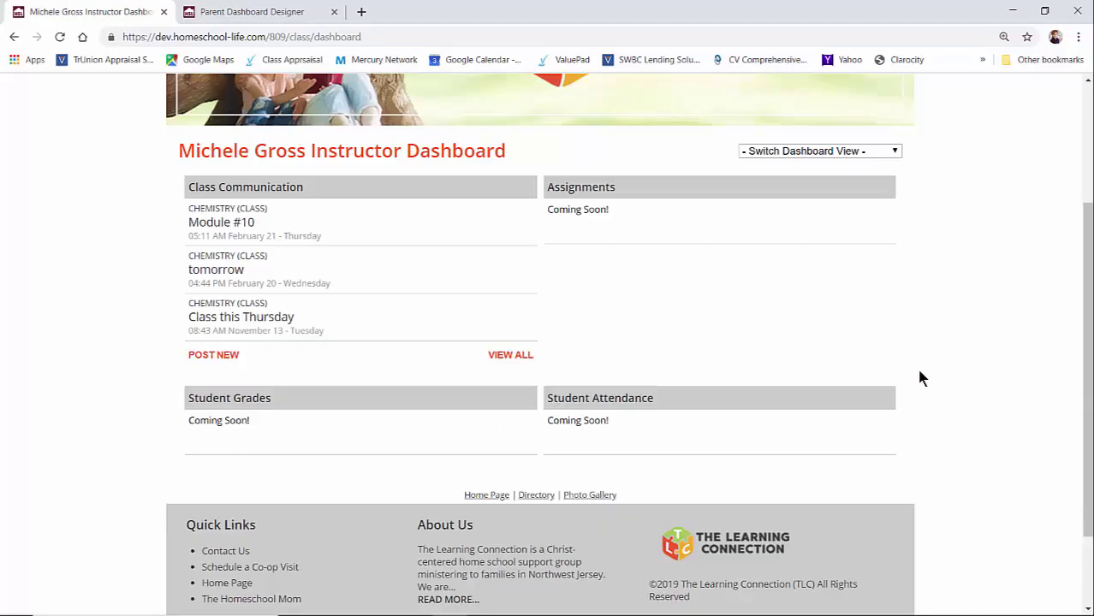
scroll(785, 375, up, 2)
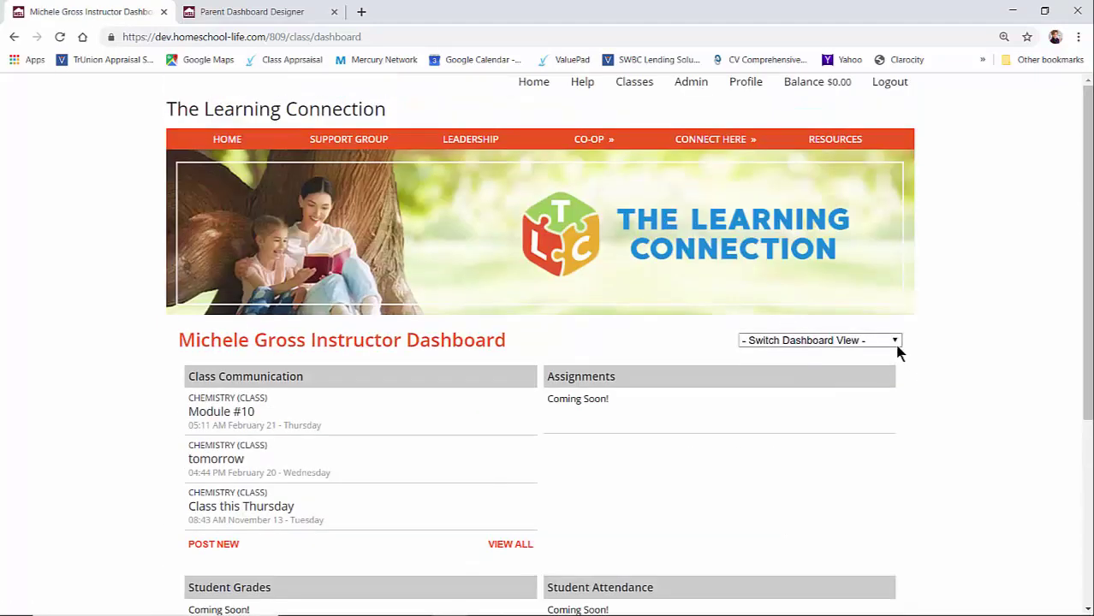
Switch the live class dashboard to the Student View and check its Calendar widget and the rows beneath.
click(893, 342)
click(827, 391)
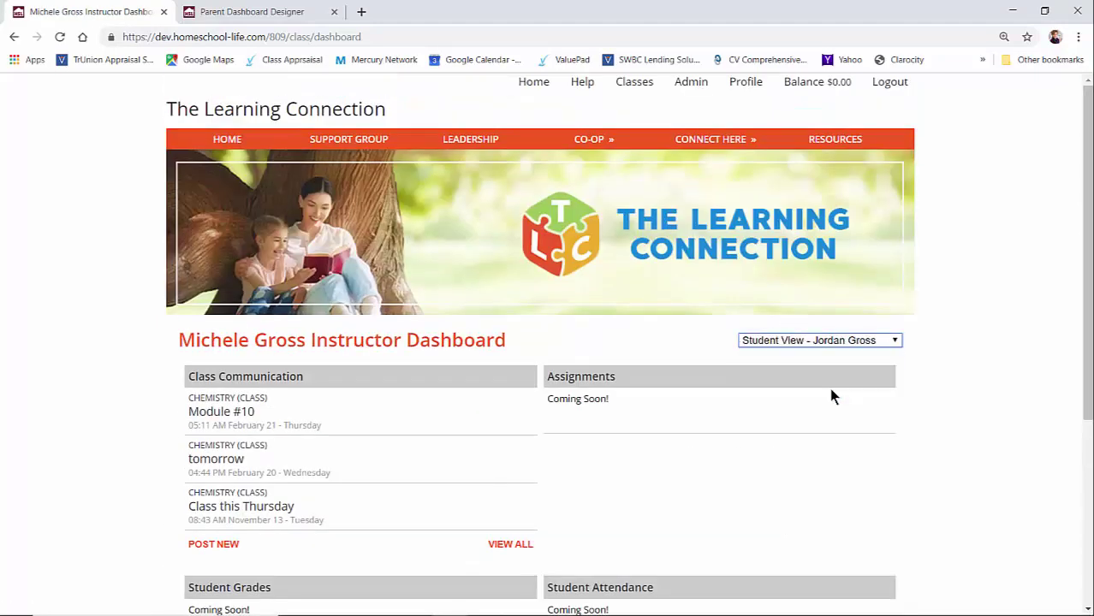
scroll(978, 396, down, 2)
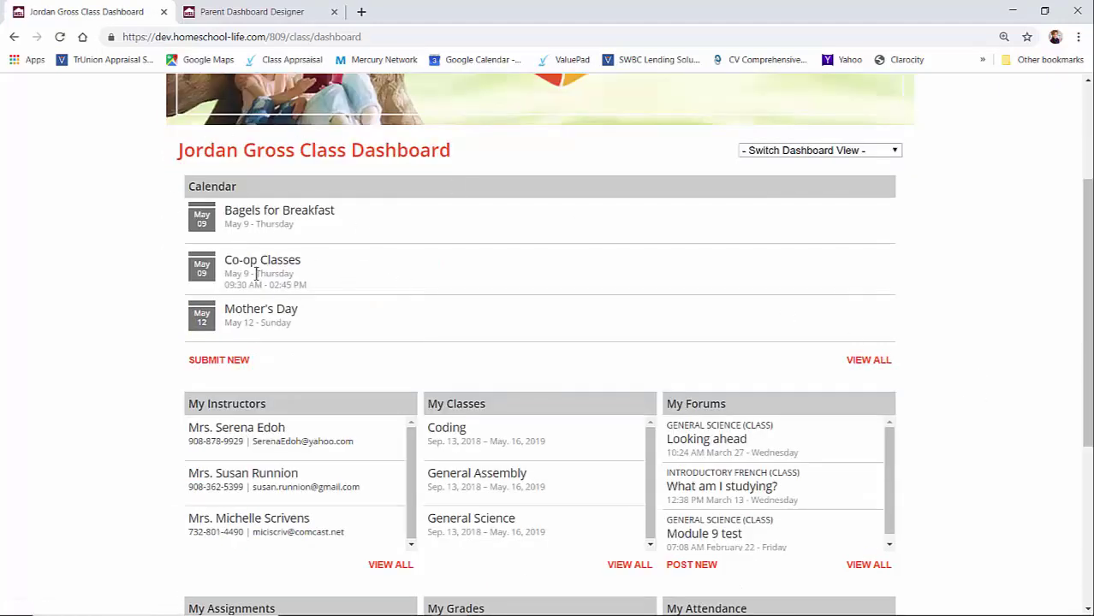
Check the My Assignments, My Grades and My Attendance widgets on the student's live class dashboard.
scroll(257, 278, down, 2)
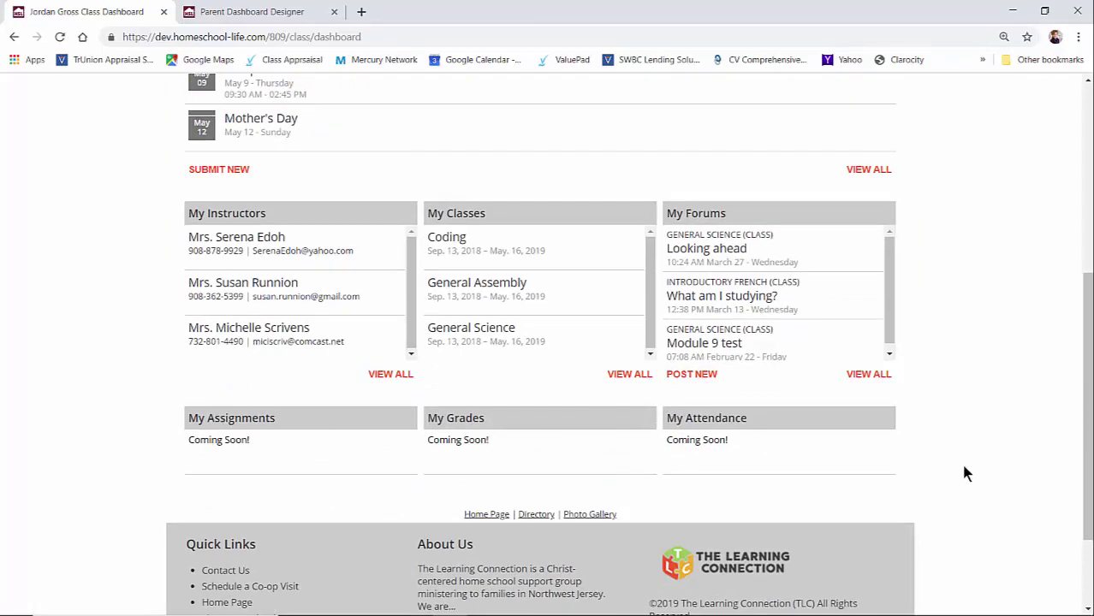
scroll(964, 474, up, 4)
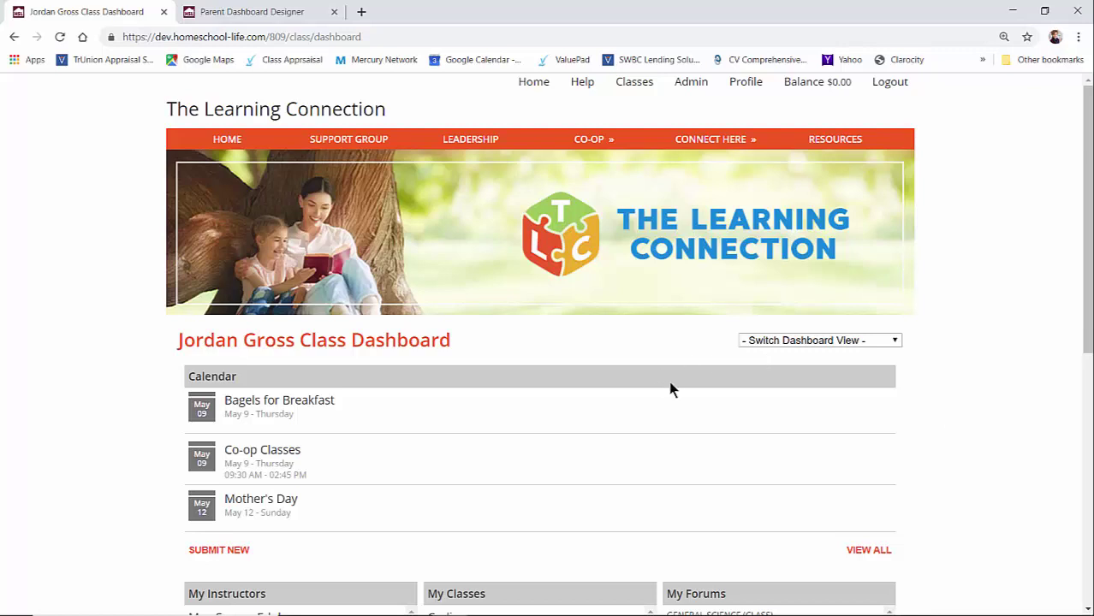
Visit the site's home page, then reopen the class dashboard from Classes and view its available dashboard views.
click(535, 86)
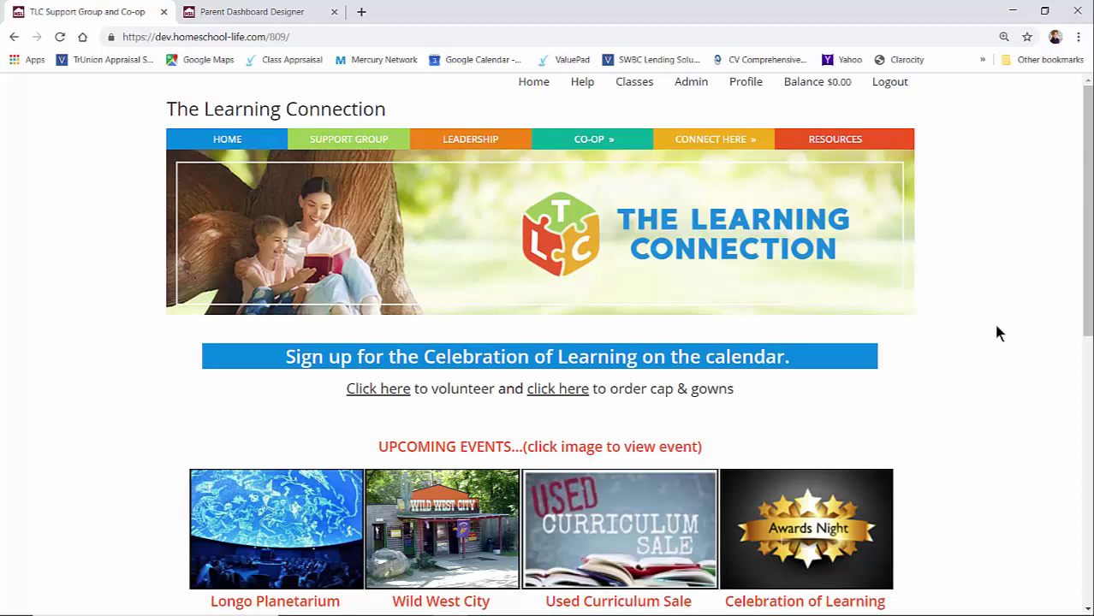
click(633, 86)
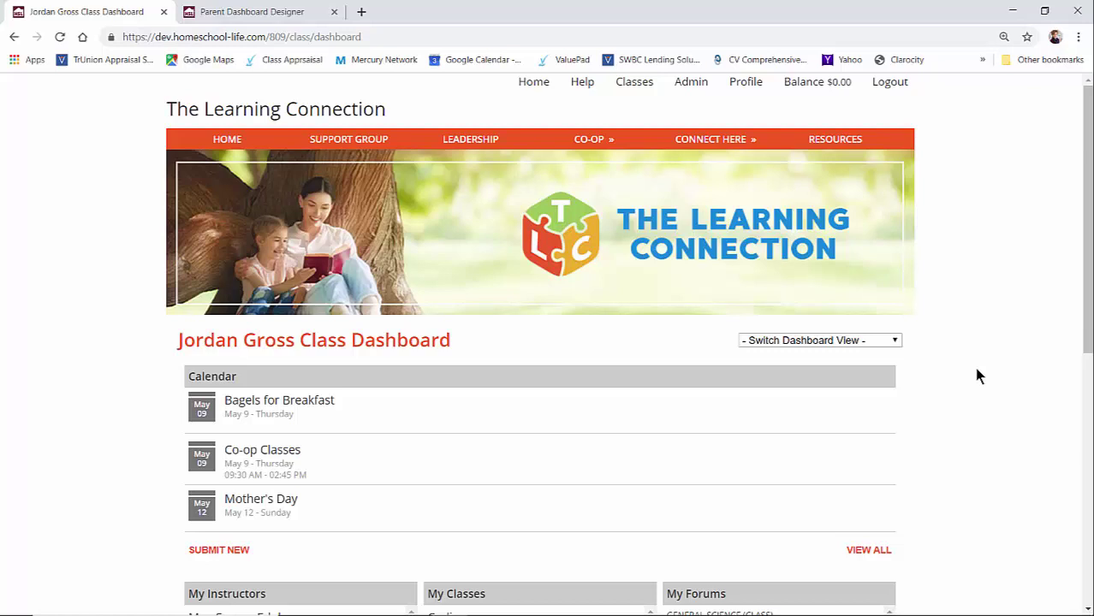
click(837, 341)
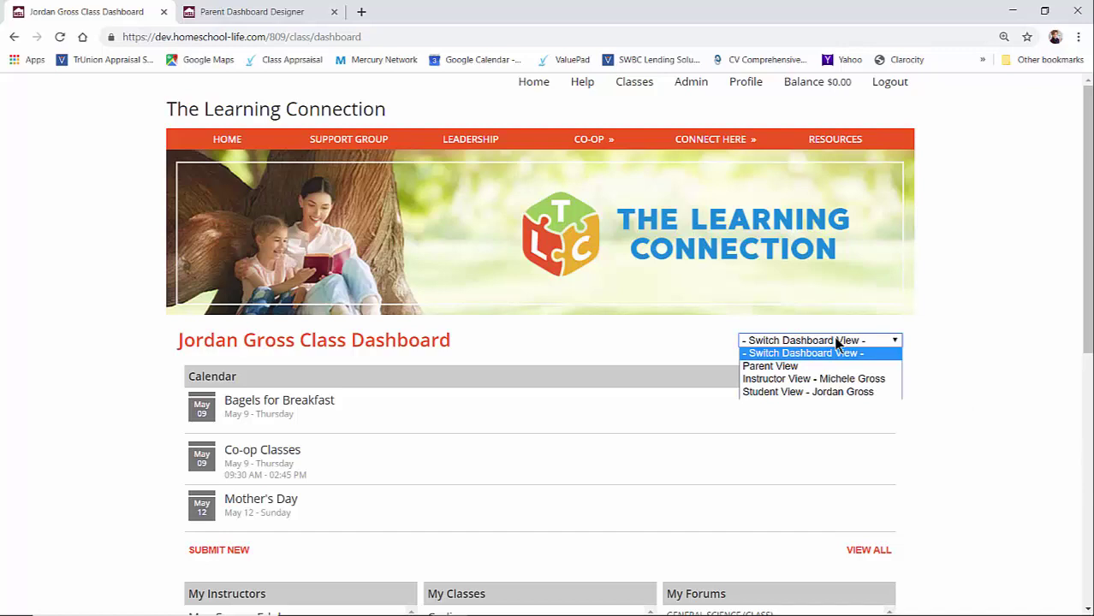
click(599, 362)
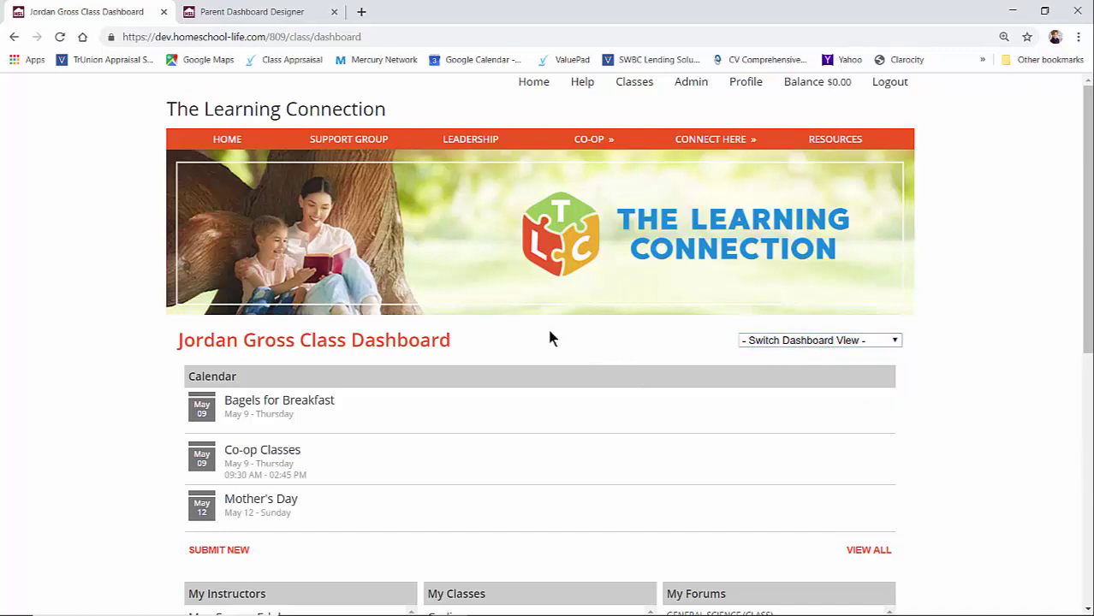
From the Admin Home, start a new support ticket and view the request's category choices without selecting one.
click(214, 12)
scroll(325, 234, up, 1)
scroll(325, 234, up, 2)
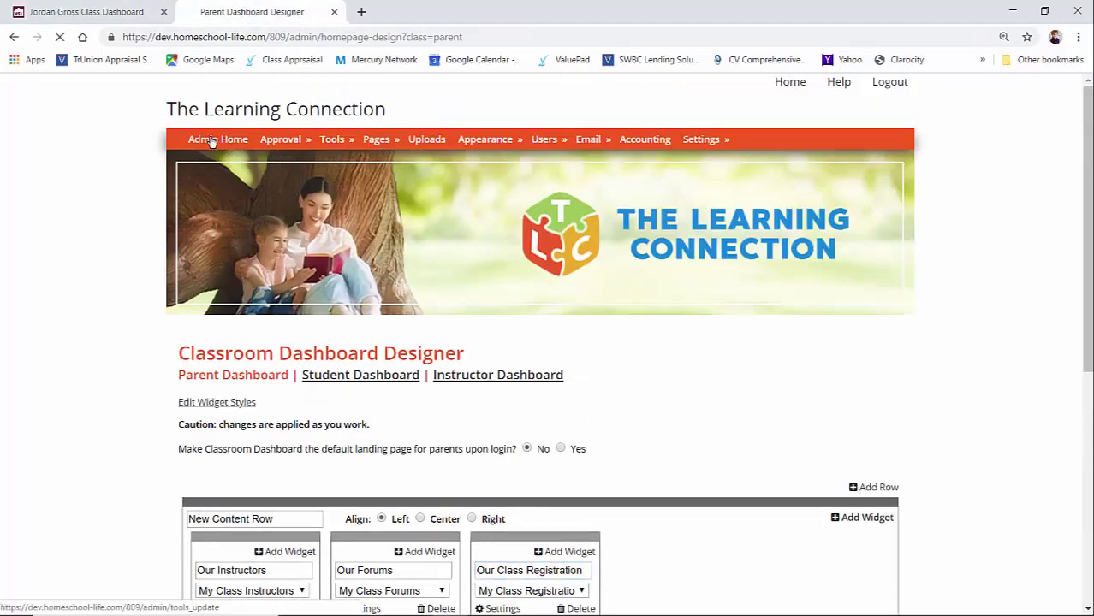
click(212, 140)
click(496, 399)
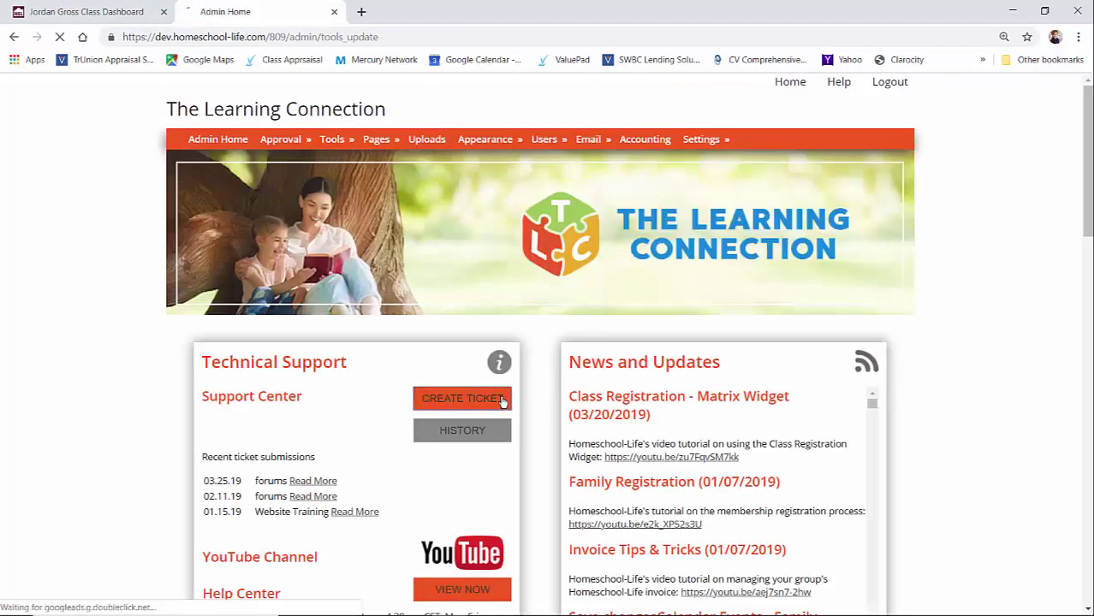
click(350, 398)
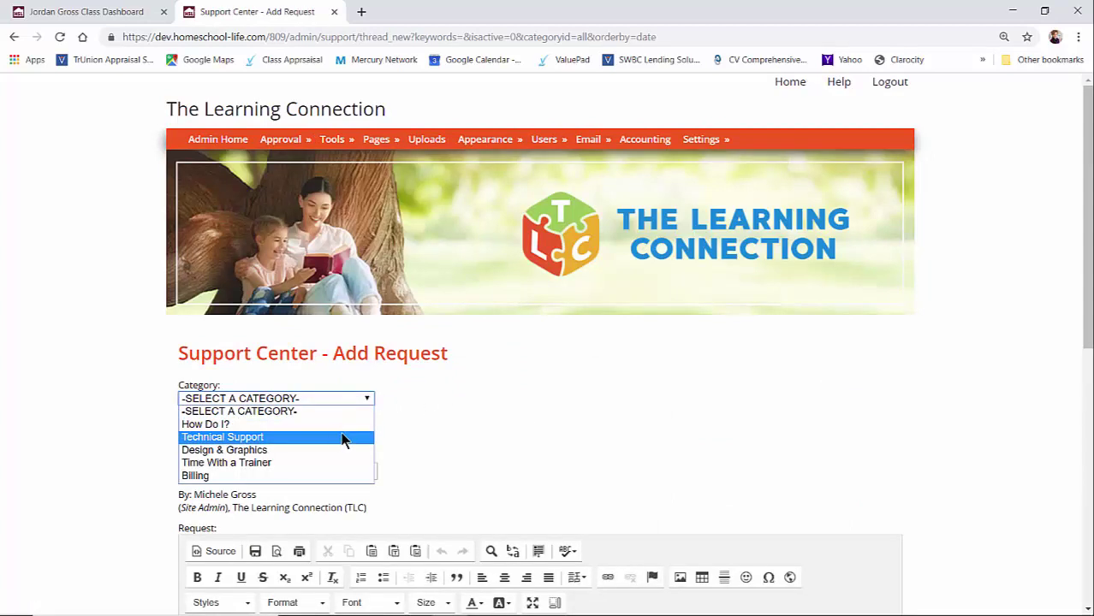
click(342, 439)
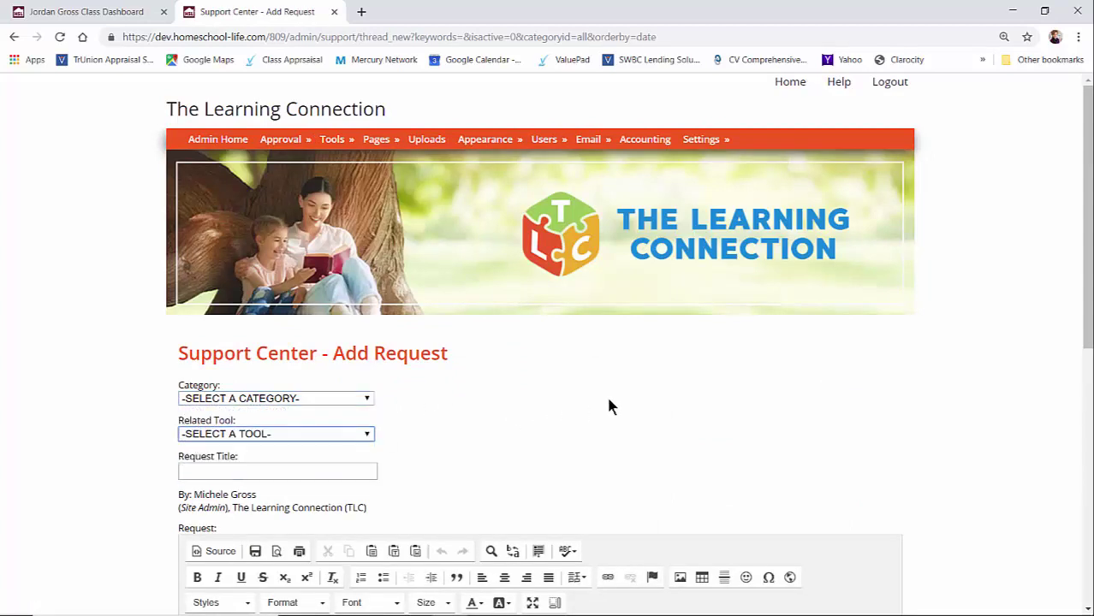